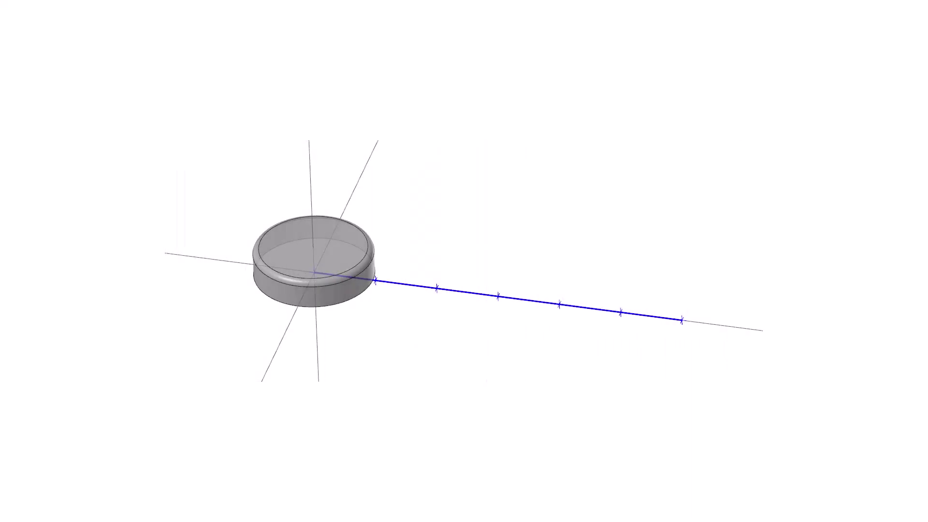
Step: Delete the straight line running through the row of points and show only the point entities
click(668, 319)
key(Delete)
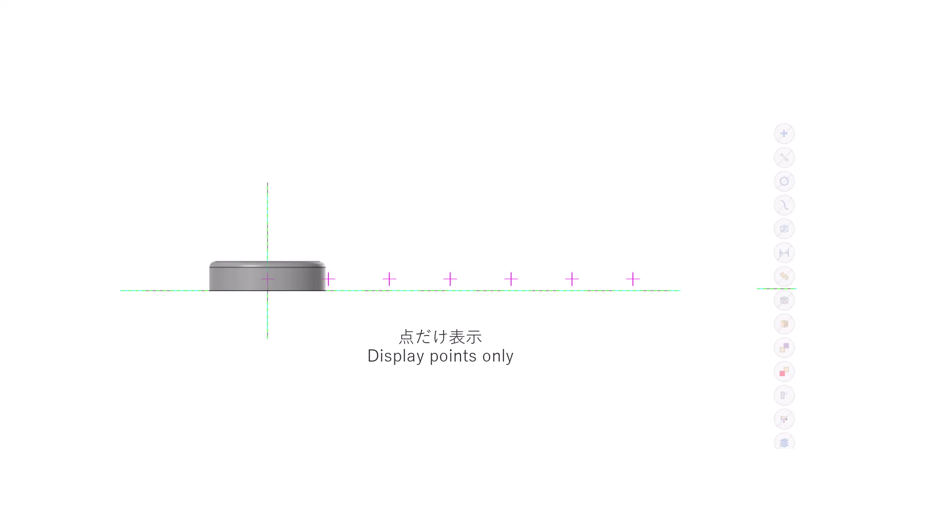
click(780, 132)
key(alt+e)
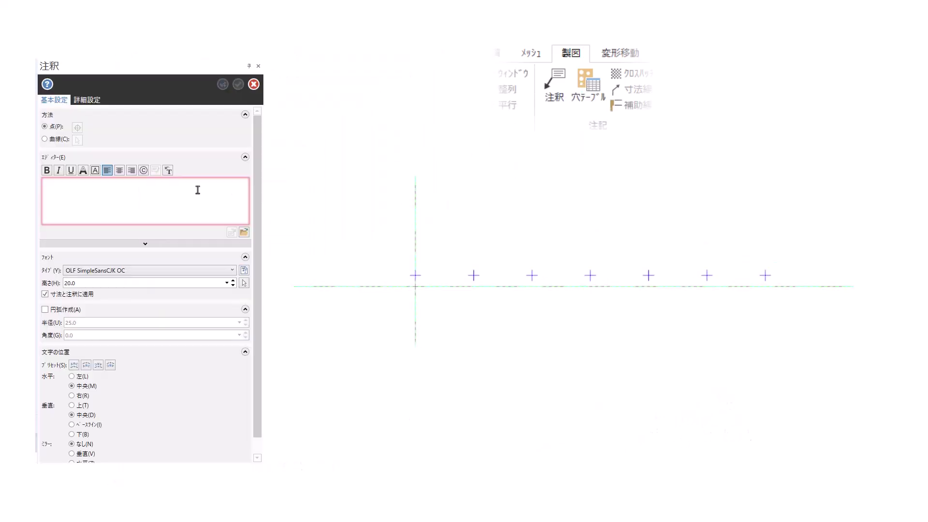
Step: Place the note texts 1, 2 and 3 on the first three points of the row, starting at the origin axis
text(1)
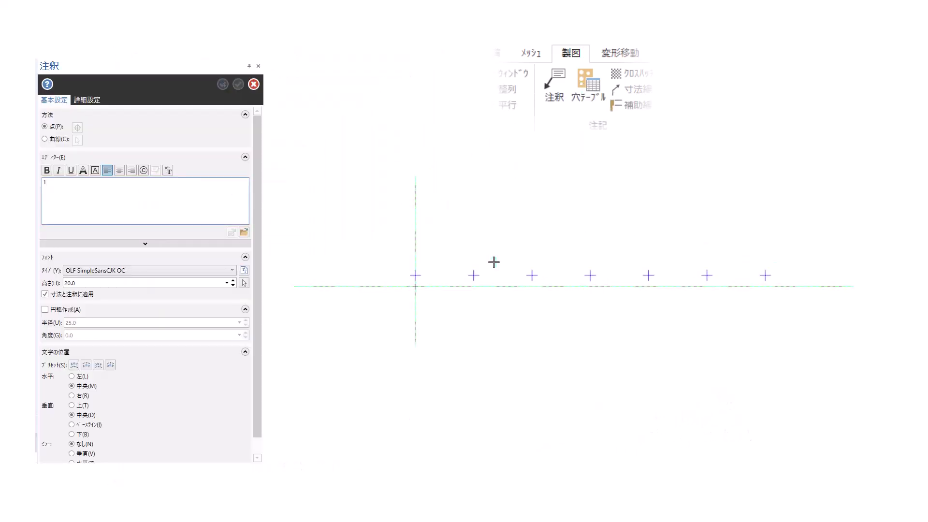
click(415, 275)
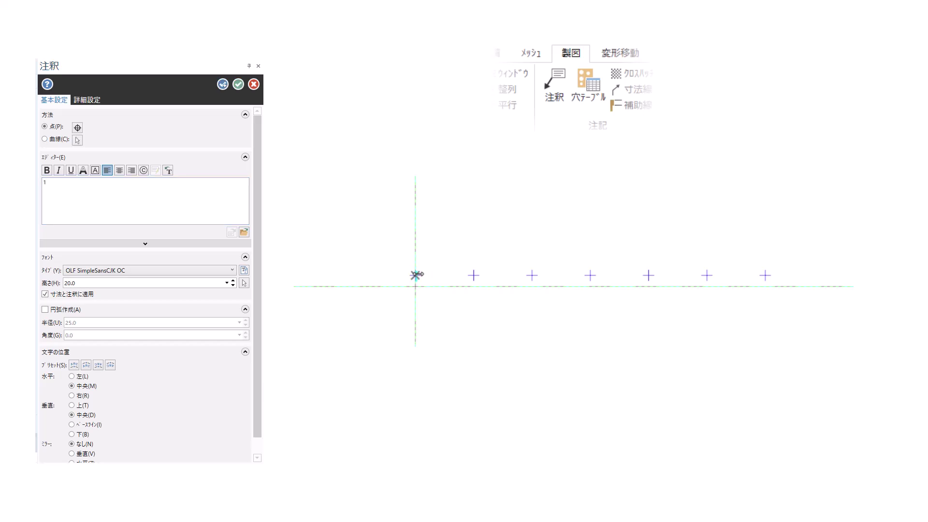
text(2)
click(473, 276)
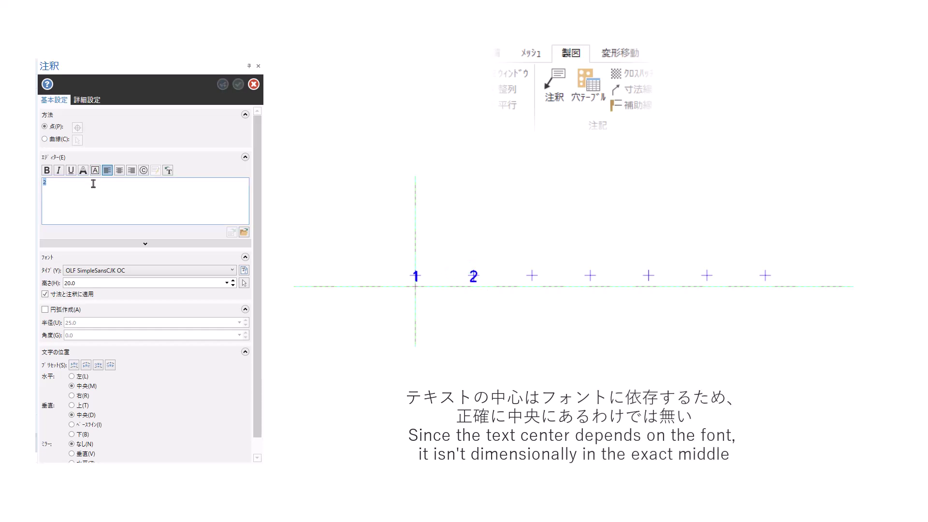
click(533, 275)
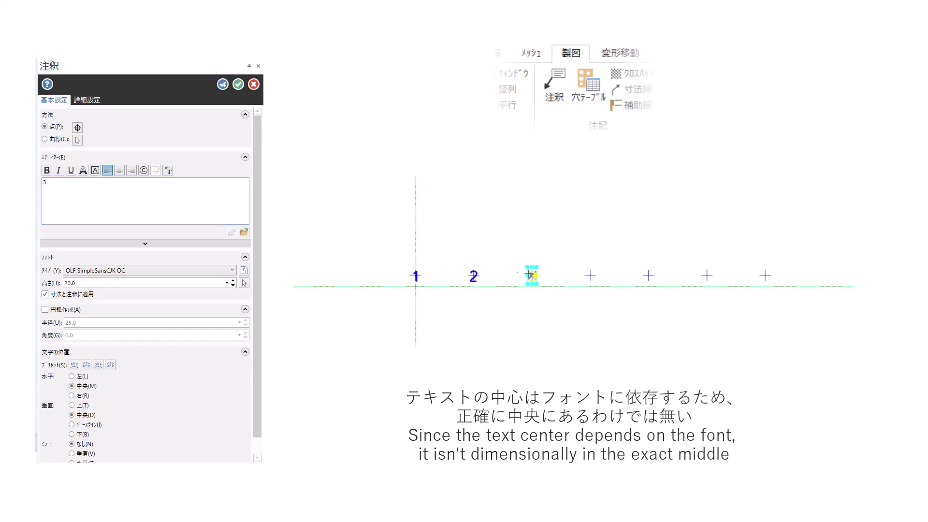
Step: Place the note texts 4, 5 and 6 on the fourth, fifth and sixth points and finish the note command
double_click(130, 198)
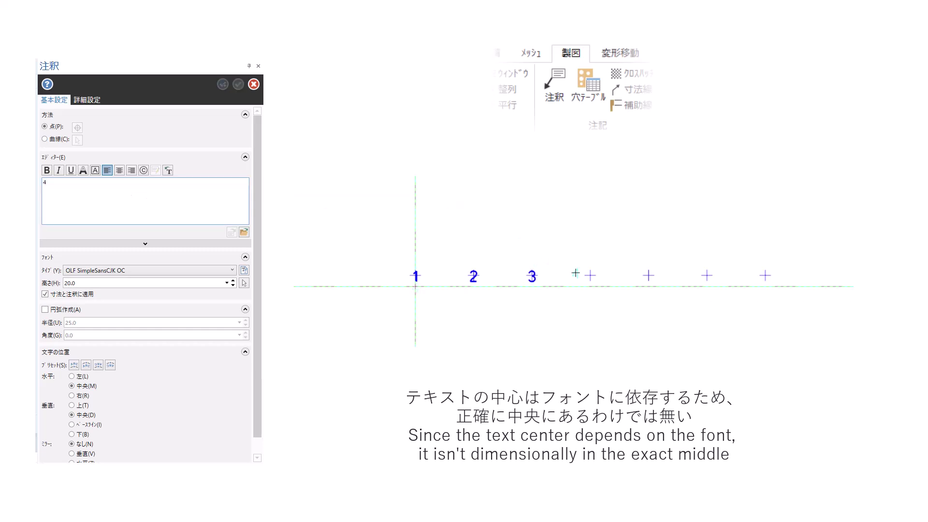
click(593, 279)
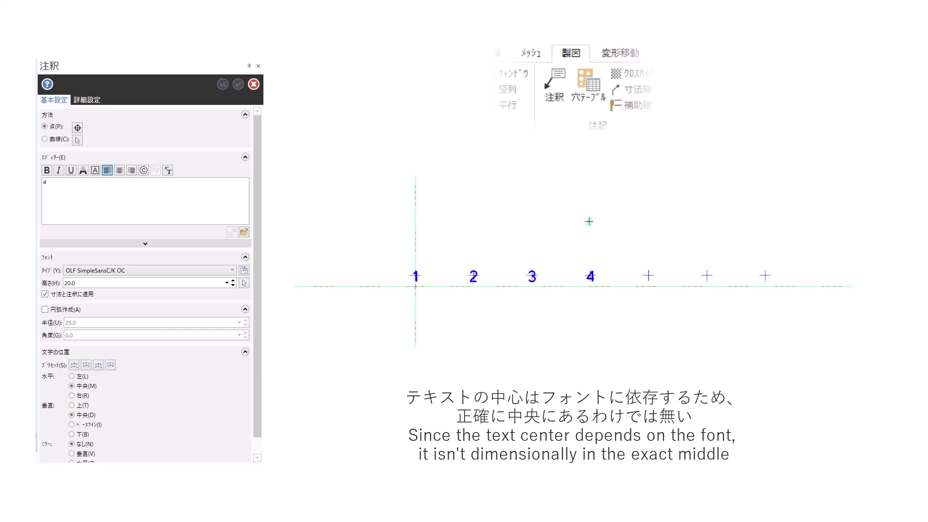
double_click(86, 201)
text(5)
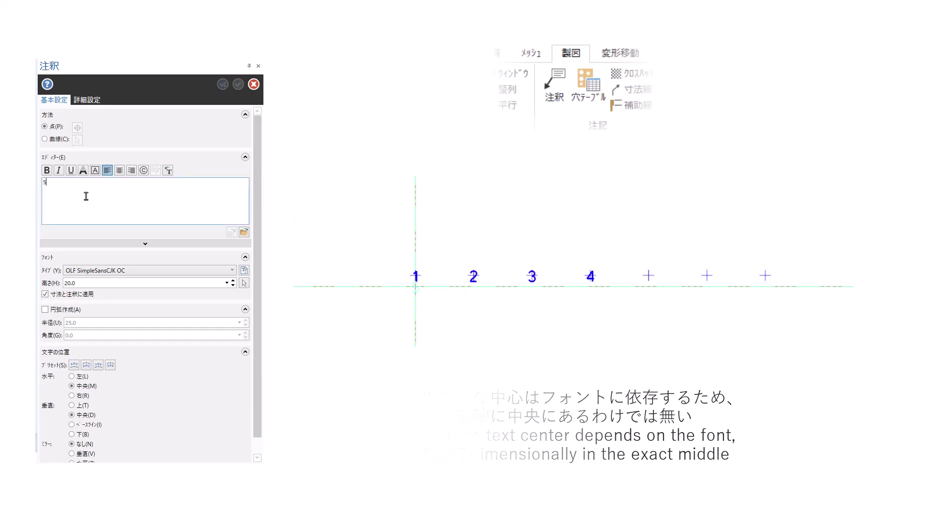
click(648, 278)
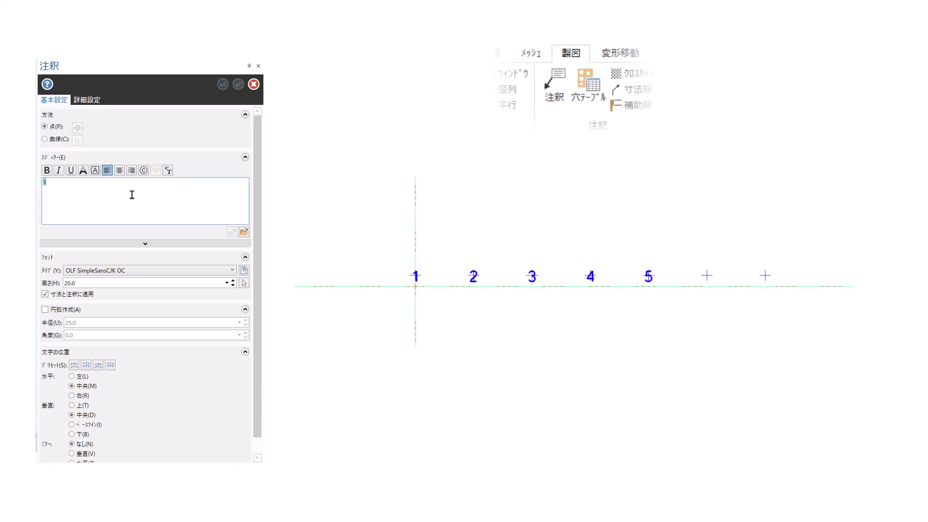
click(707, 278)
click(239, 85)
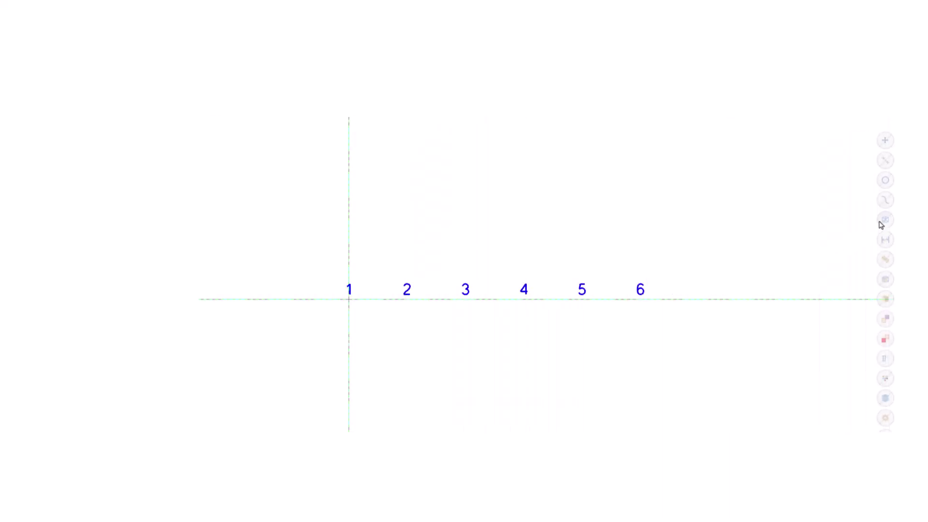
Step: Select all wireframe and all drafting entities in turn to check which type the numbers are, and clear the selection
click(880, 221)
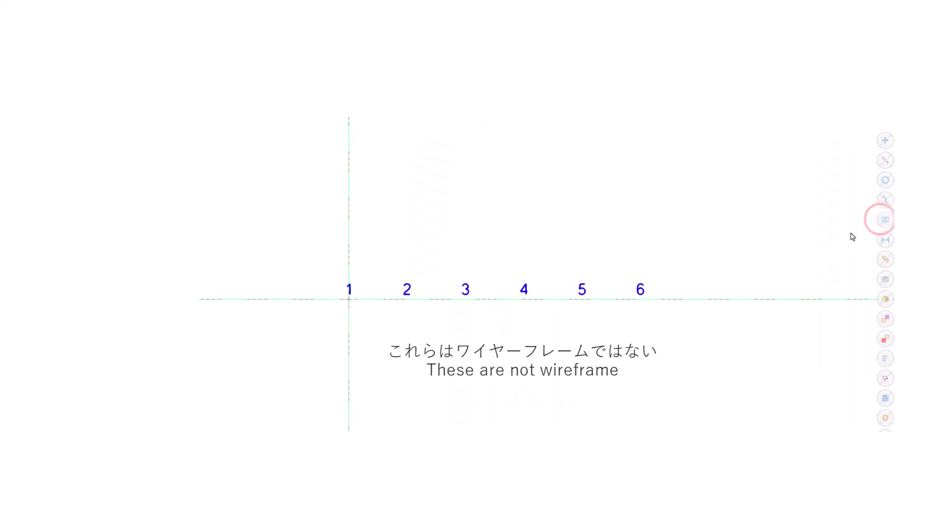
click(882, 239)
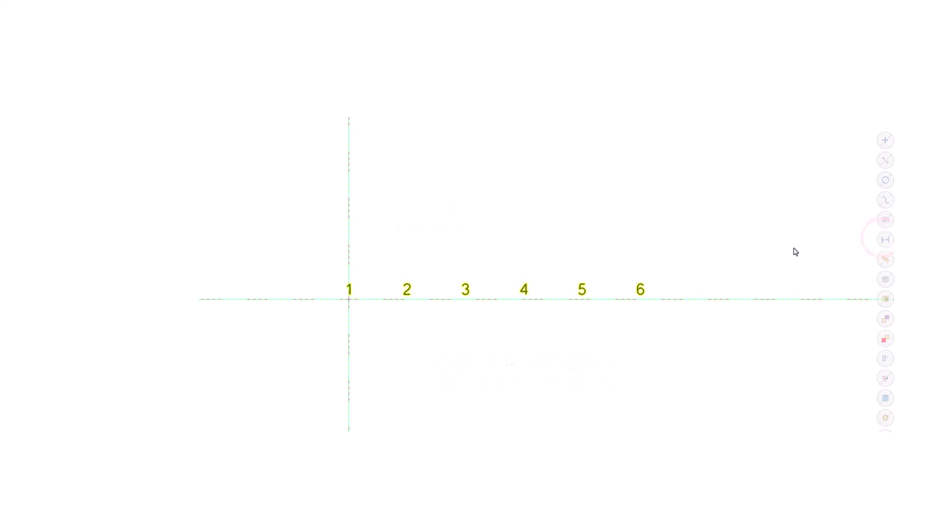
click(883, 238)
Step: Convert the note 6 into geometry with the Create geometry option and check it by selecting all wireframe entities
double_click(636, 295)
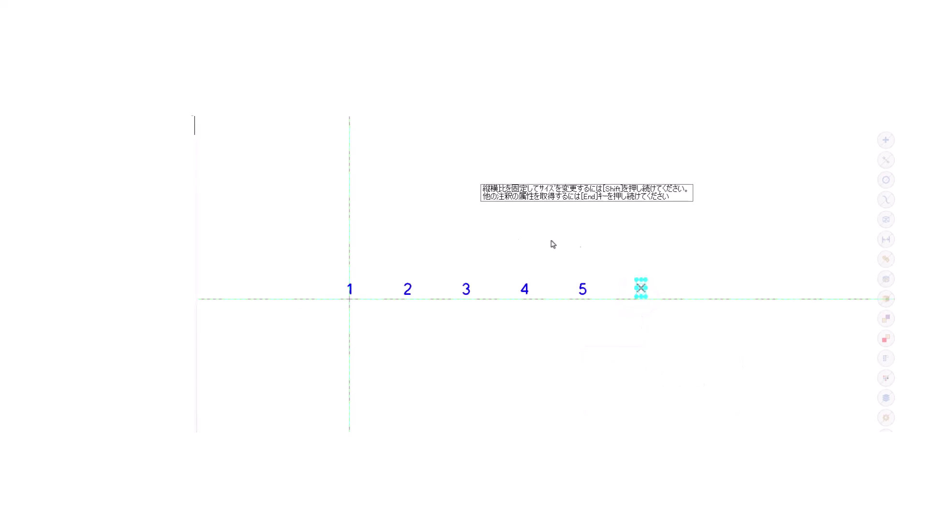
click(19, 131)
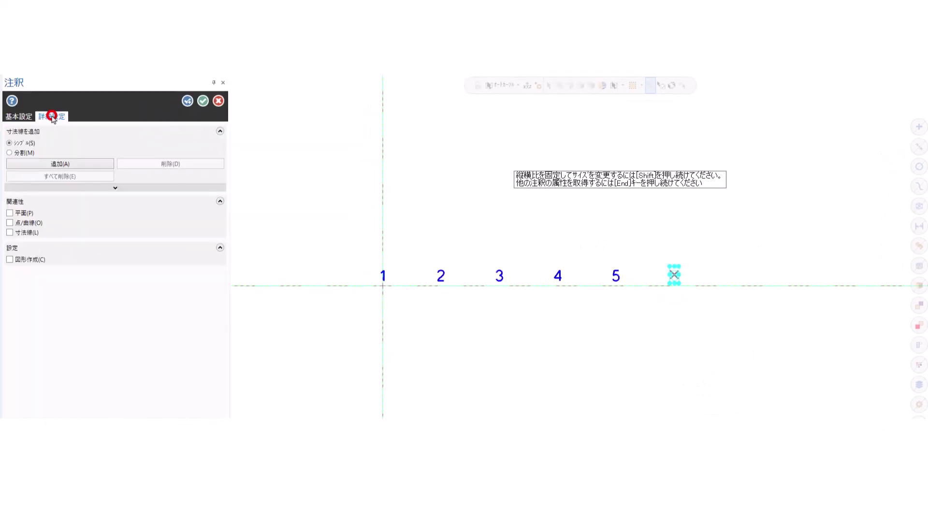
click(10, 260)
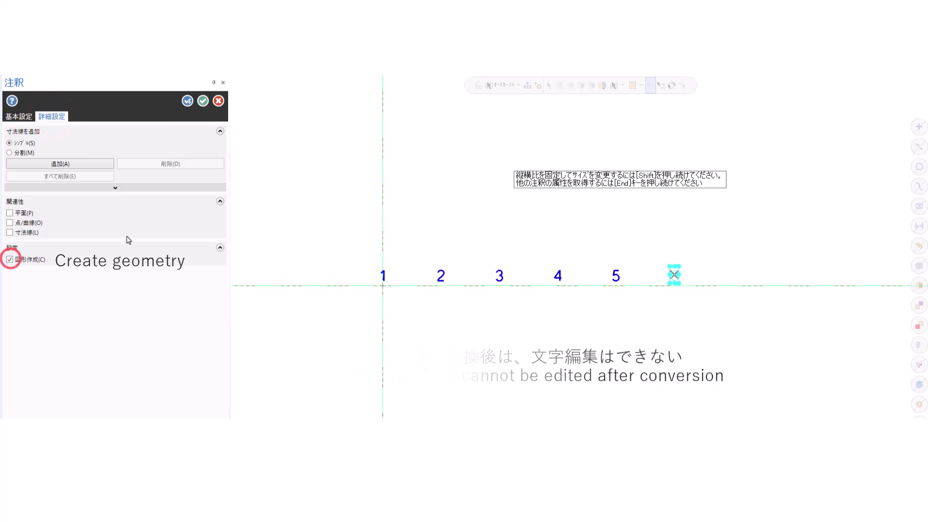
click(203, 101)
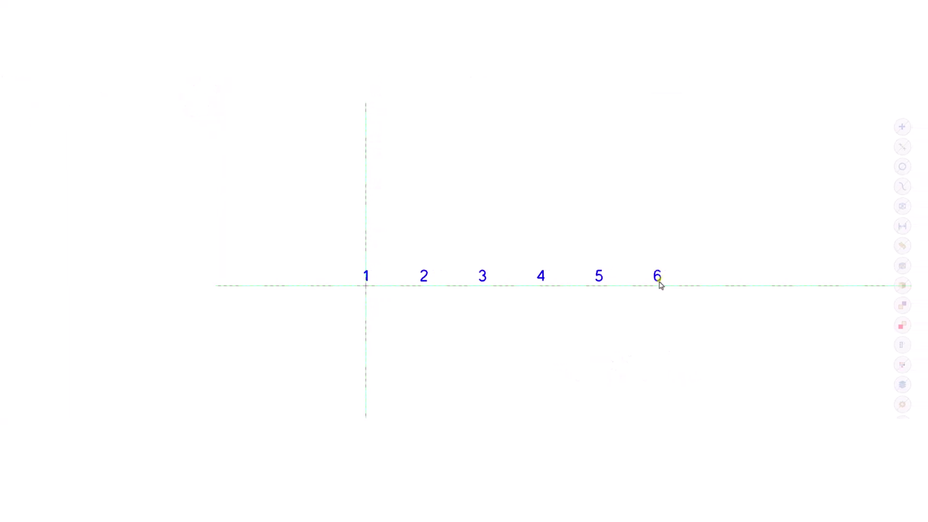
click(898, 207)
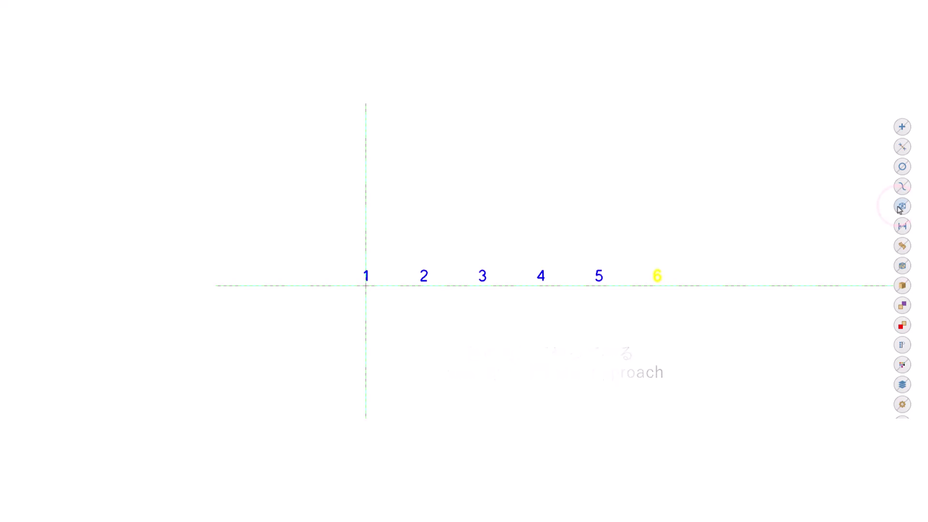
click(898, 207)
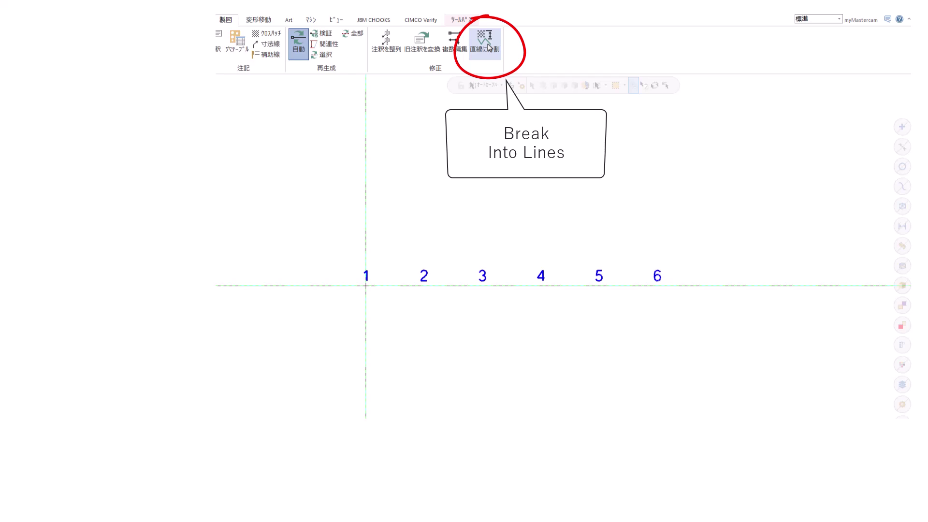
Step: Break the notes 1 to 5 into lines and check the conversion by selecting all wireframe and all drafting entities
click(488, 46)
drag(326, 228, 611, 307)
click(539, 106)
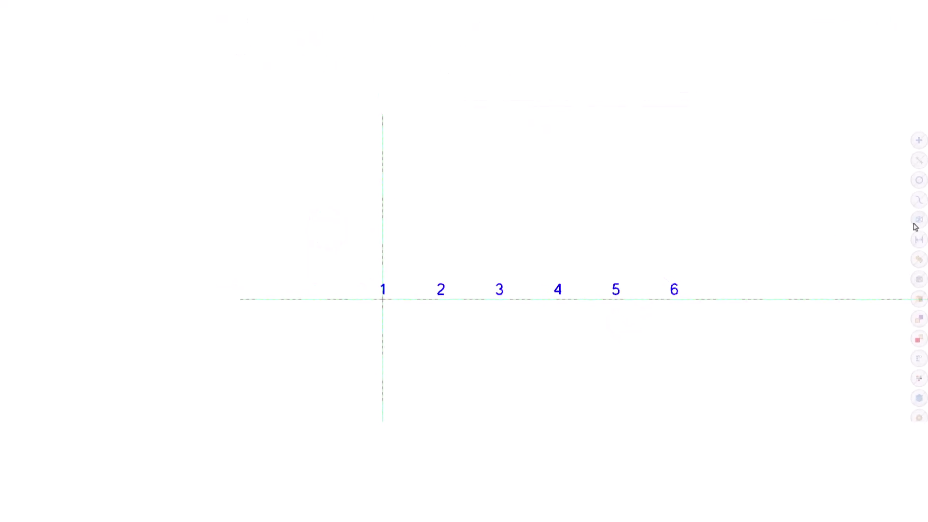
click(919, 220)
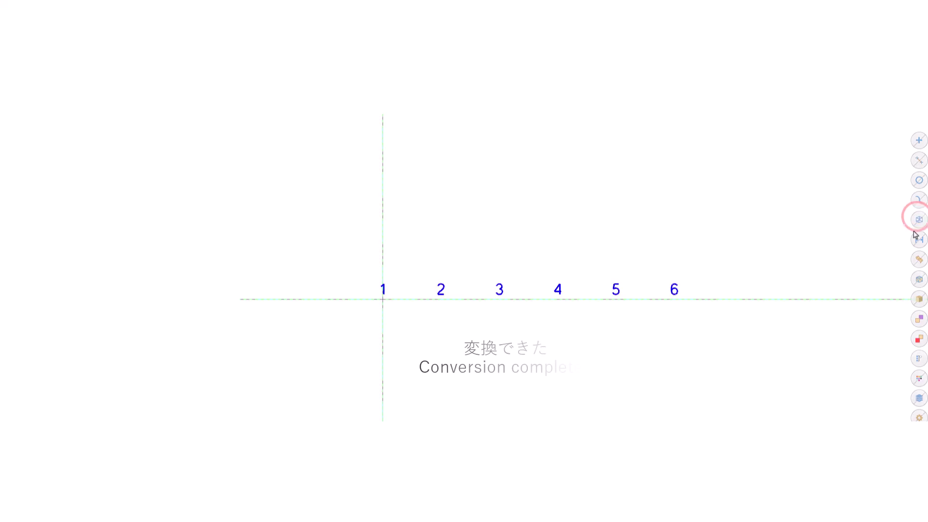
click(919, 239)
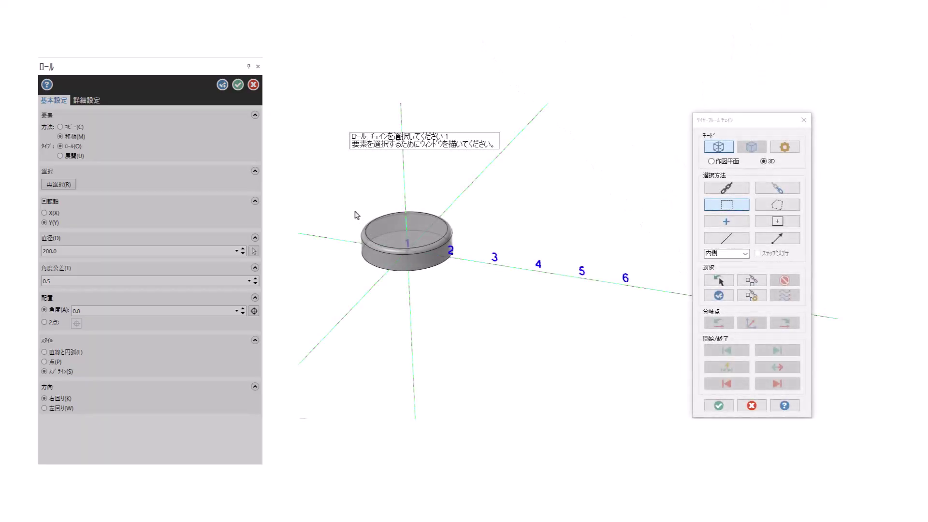
Step: Roll the numbers 1 to 6 around the Y axis at diameter 200, using the lower end of the 6 as the approximate start point
drag(380, 213, 659, 326)
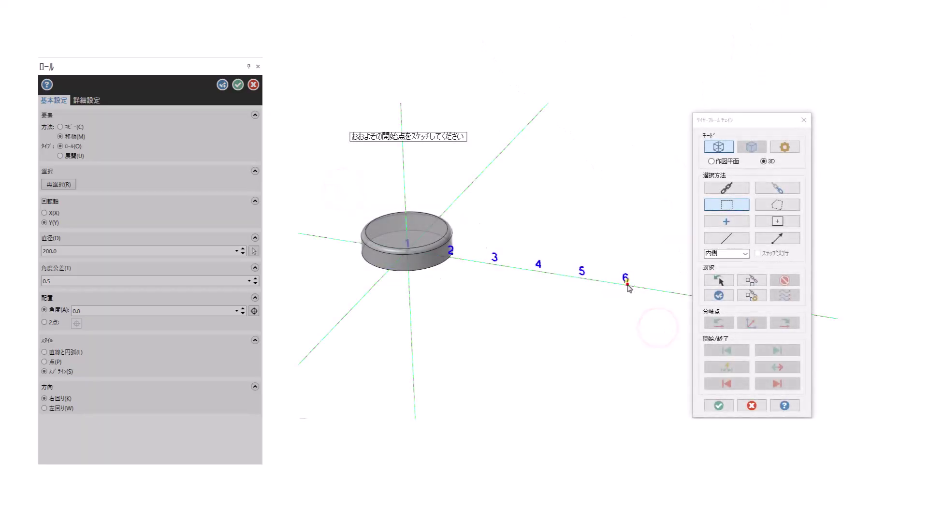
click(719, 405)
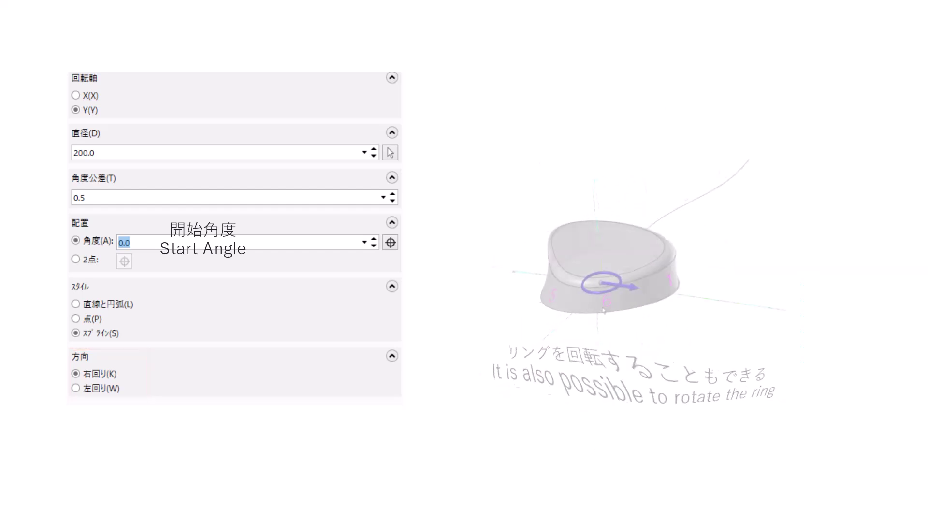
drag(661, 265, 654, 308)
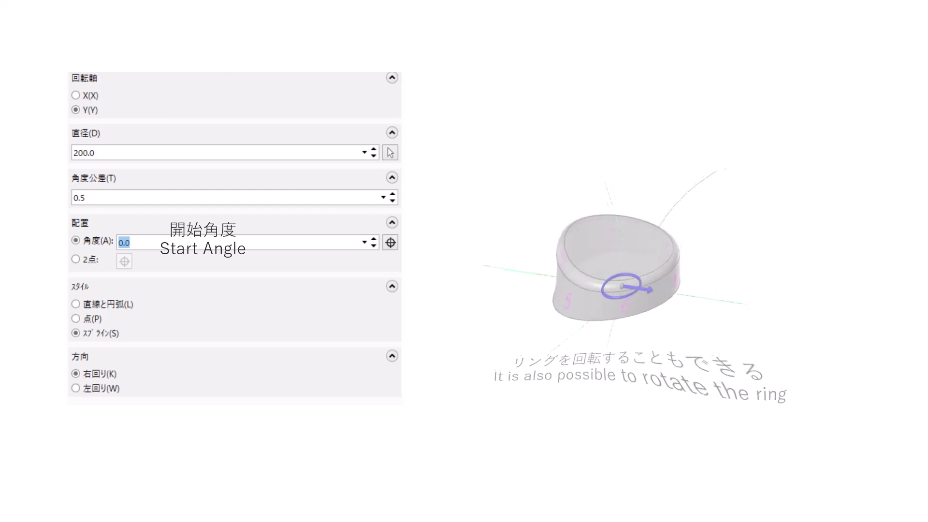